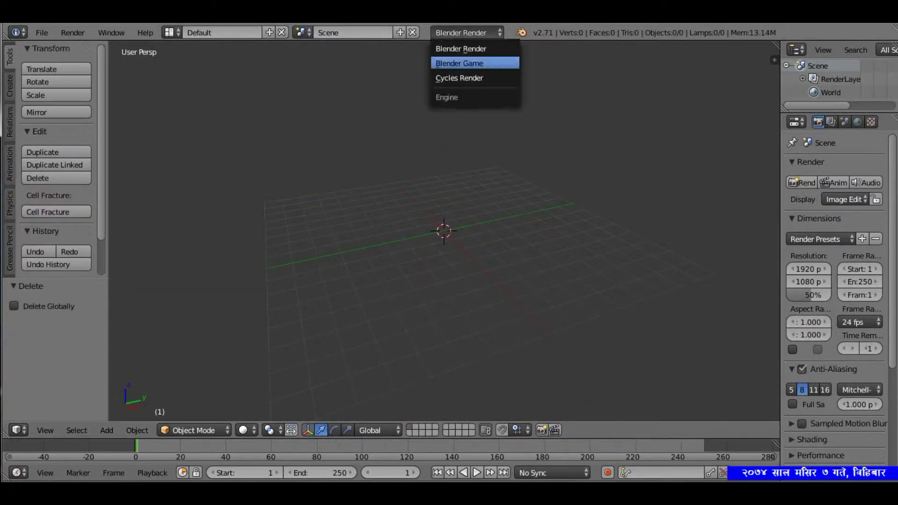
- Switch the render engine to Cycles and add two Bezier circles, one moved left
left_click(458, 78)
key("KP_7")
key("shift+a")
left_click(519, 163)
key("g")
key("shift+a")
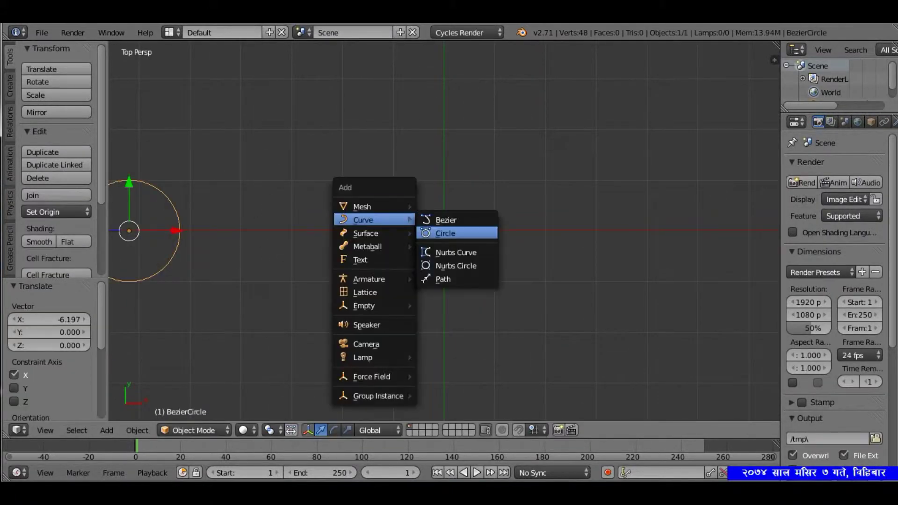
left_click(446, 233)
- Tilt the central circle's control points 60° about Y and -60° about X
key("Tab")
key("r")
key("y")
key("6")
key("0")
key("Return")
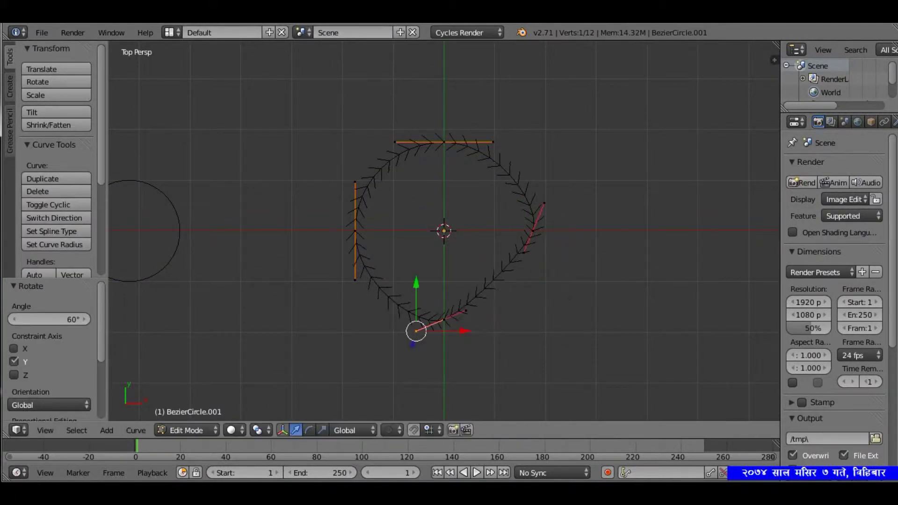
right_click(355, 231)
type("rx-60")
key("Return")
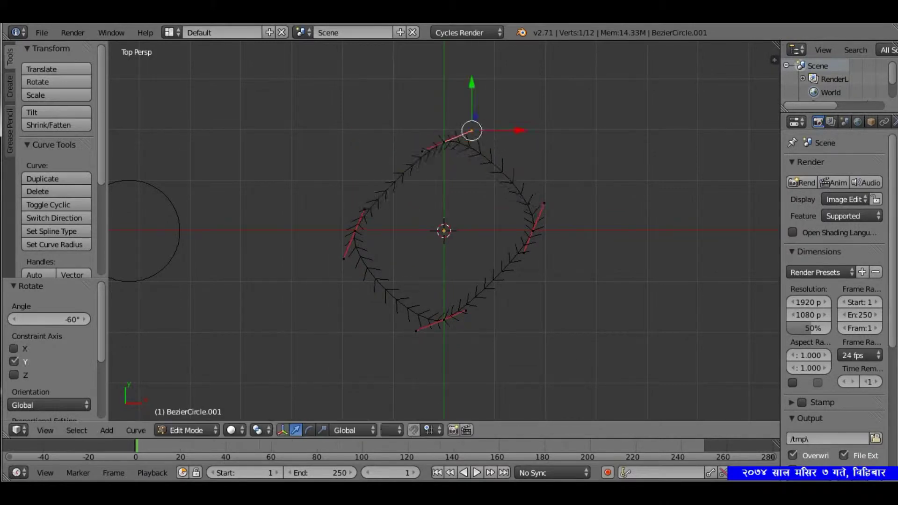
- Open the Bevel Object list in the central curve's geometry settings
key("Tab")
left_click_drag(780, 233, 721, 234)
left_click(850, 121)
left_click(847, 411)
- Use the left circle as the bevel profile and scale it to 0.4
left_click(766, 274)
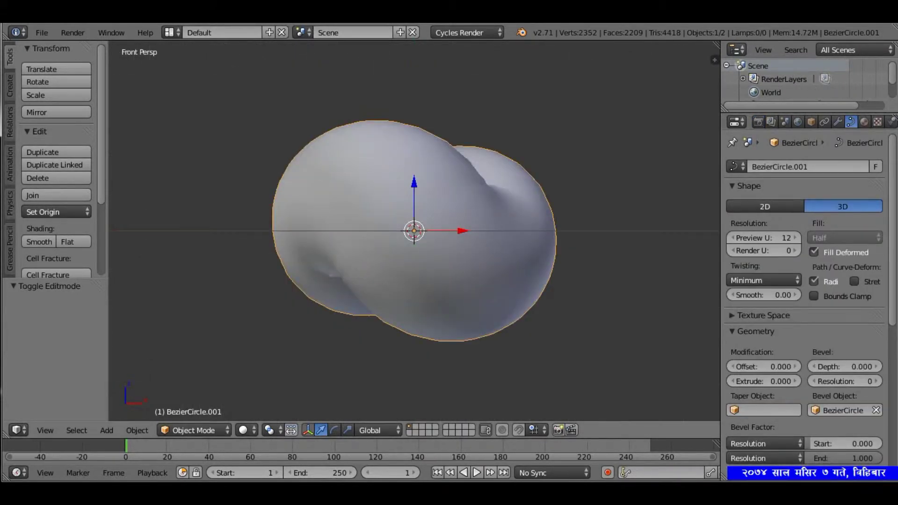
key("KP_5")
right_click(175, 230)
type("s0.4")
key("Return")
- Add an enlarged cube above the tube and display it as a bounding box
key("KP_1")
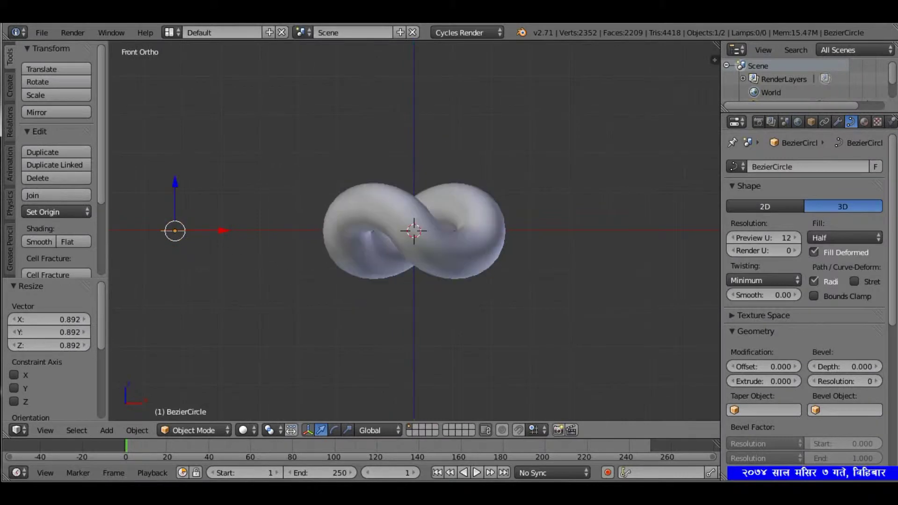
right_click(365, 219)
key("shift+a")
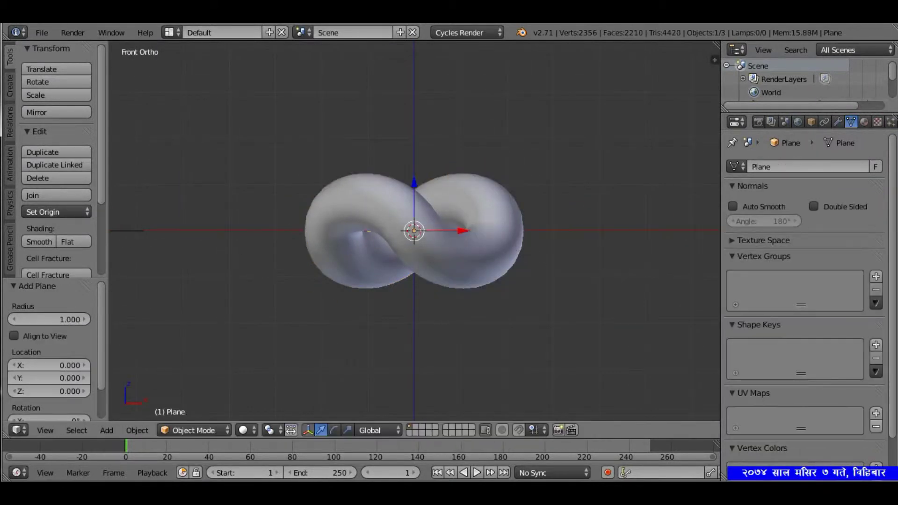
key("Delete")
key("shift+a")
left_click(664, 281)
key("s")
left_click(641, 290)
left_click(811, 122)
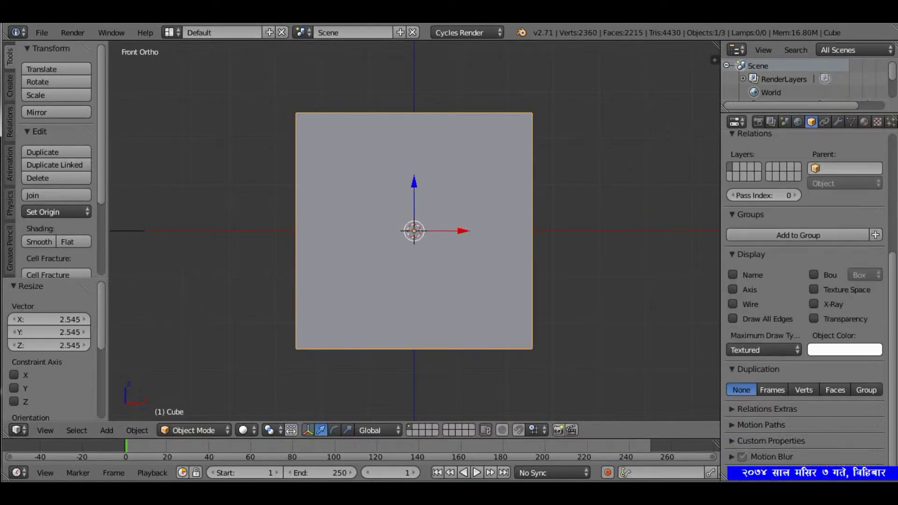
left_click(763, 350)
left_click(749, 272)
- Duplicate the cube below the tube and join both boxes into one cutter
key("shift+d")
key("Return")
key("g")
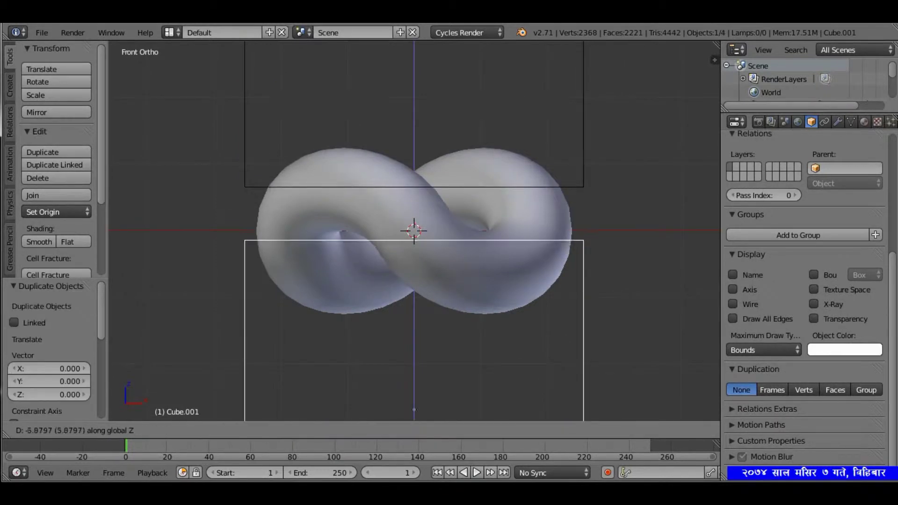
right_click(412, 231)
key("ctrl+j")
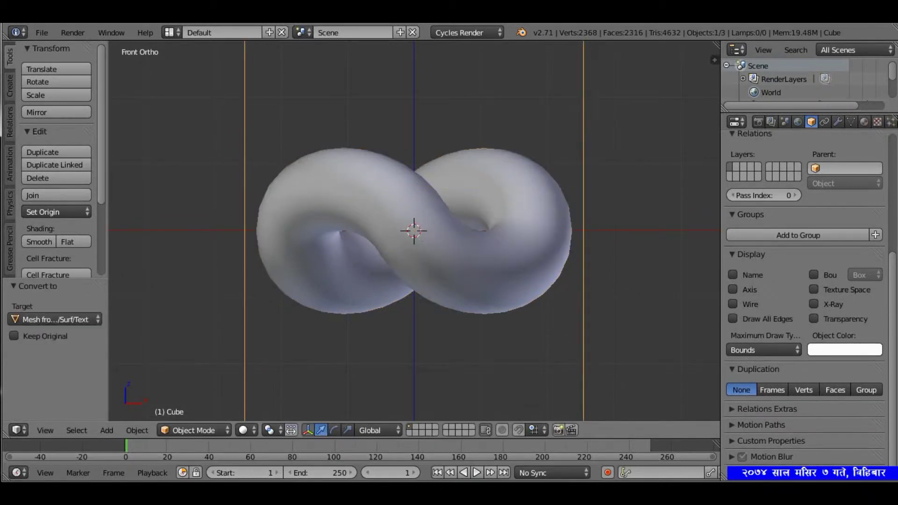
- Convert the tube to a mesh and apply a Boolean Difference with the Cube
left_click(838, 121)
left_click(809, 167)
left_click(622, 226)
left_click(767, 244)
left_click(766, 198)
left_click(849, 244)
left_click(767, 211)
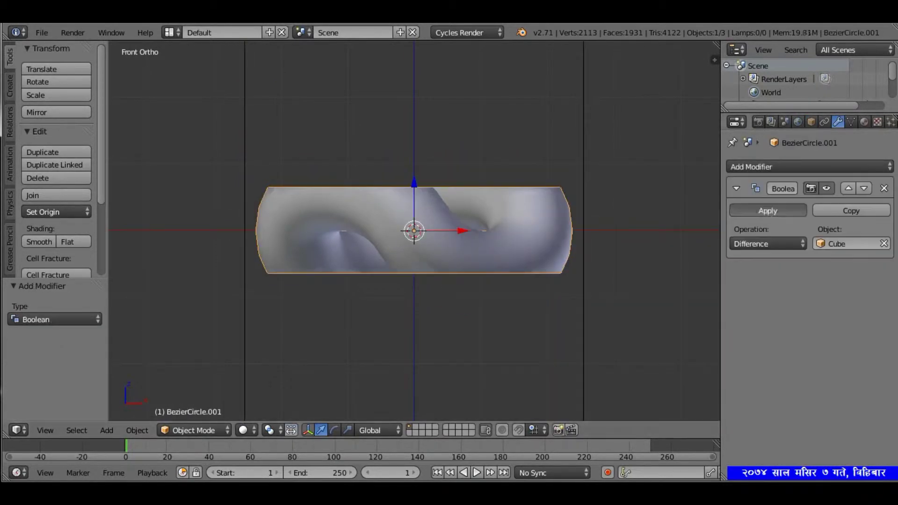
- Delete the cutter cube and orbit to inspect the flattened link
right_click(414, 230)
key("x")
left_click(558, 182)
middle_click_drag(557, 182, 442, 236)
- Delete the leftover profile circle, then resize the link and move it left along X
key("Delete")
right_click(442, 234)
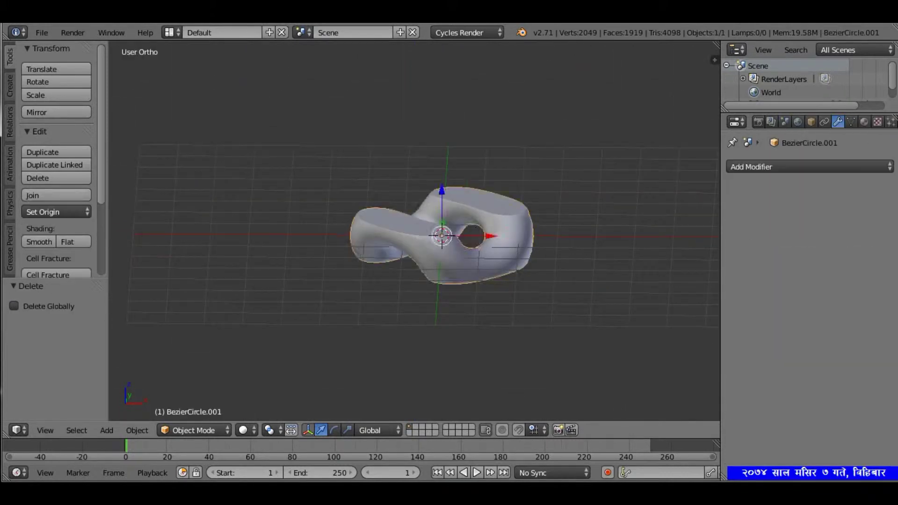
key("KP_7")
key("s")
key("g")
key("x")
- Add an Array modifier with X relative offset 0.41345 so the links overlap
left_click(809, 167)
left_click(603, 180)
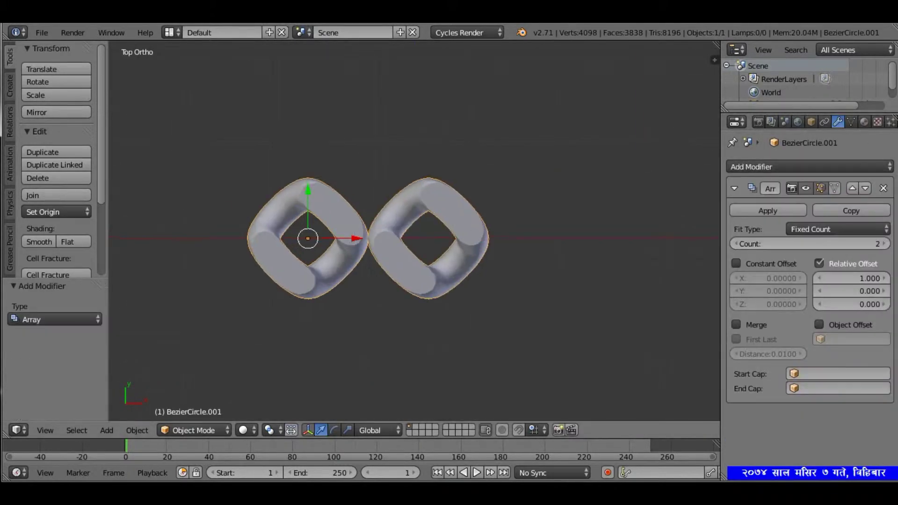
left_click_drag(851, 278, 823, 278)
double_click(852, 278)
type("0.41")
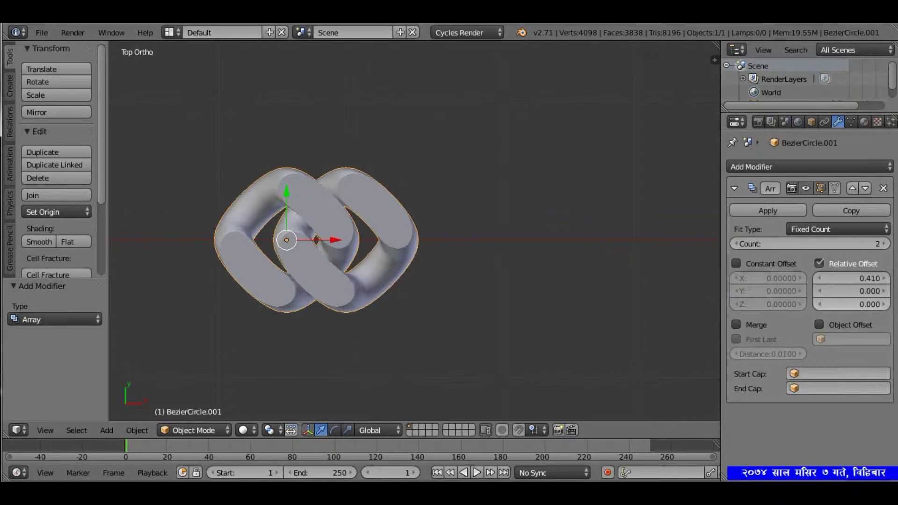
type("3")
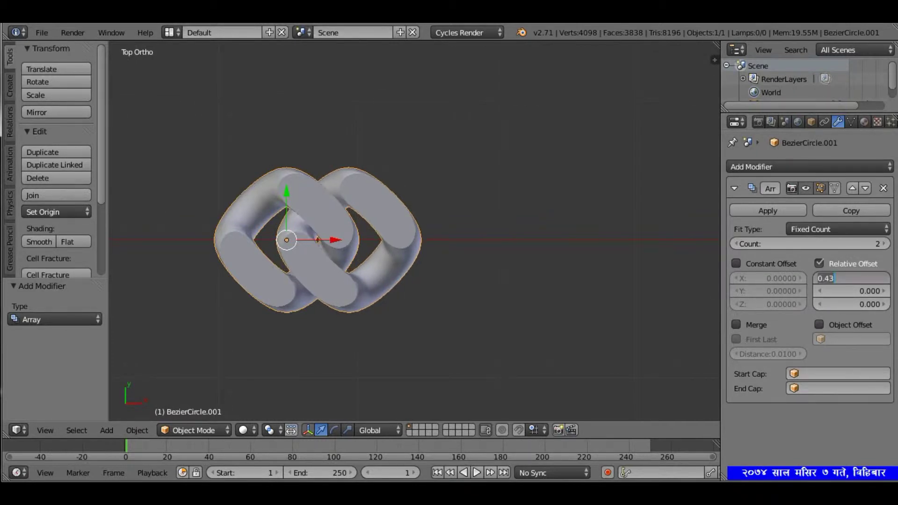
type("45")
key("Return")
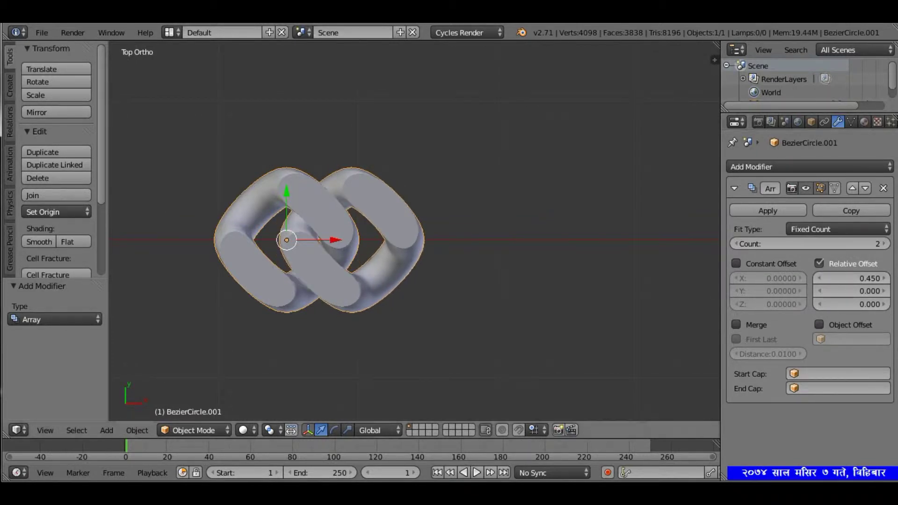
- Raise the array count to lengthen the chain and apply the modifier
left_click_drag(805, 244, 861, 243)
middle_click_drag(421, 304, 449, 262)
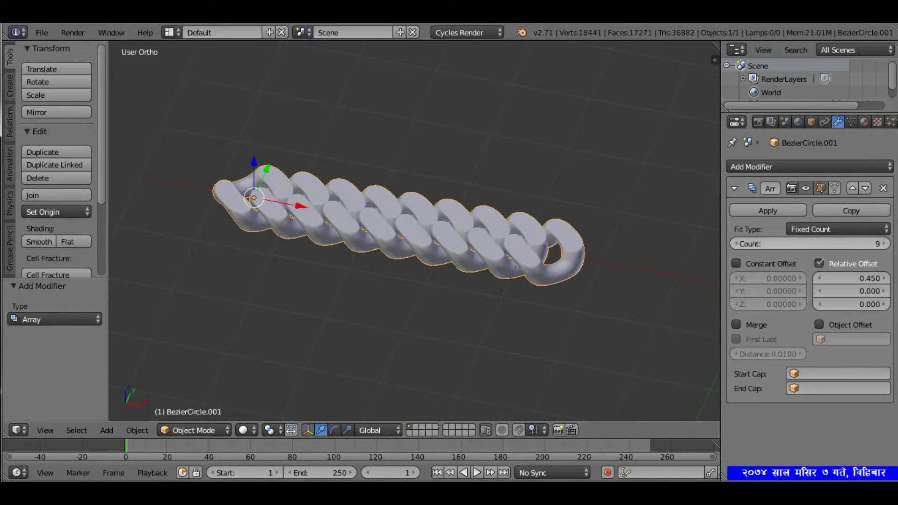
left_click_drag(833, 243, 852, 244)
left_click(767, 210)
mouse_move(421, 234)
middle_mouse_down()
mouse_move(449, 244)
mouse_move(482, 233)
middle_mouse_up()
- Add a mesh circle and give the chain a Curve deform modifier
key("shift+a")
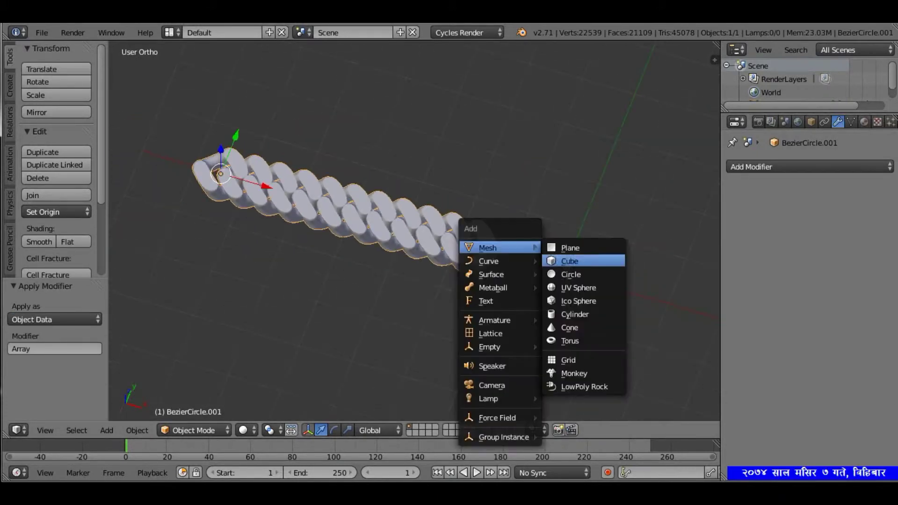
left_click(567, 274)
left_click(810, 166)
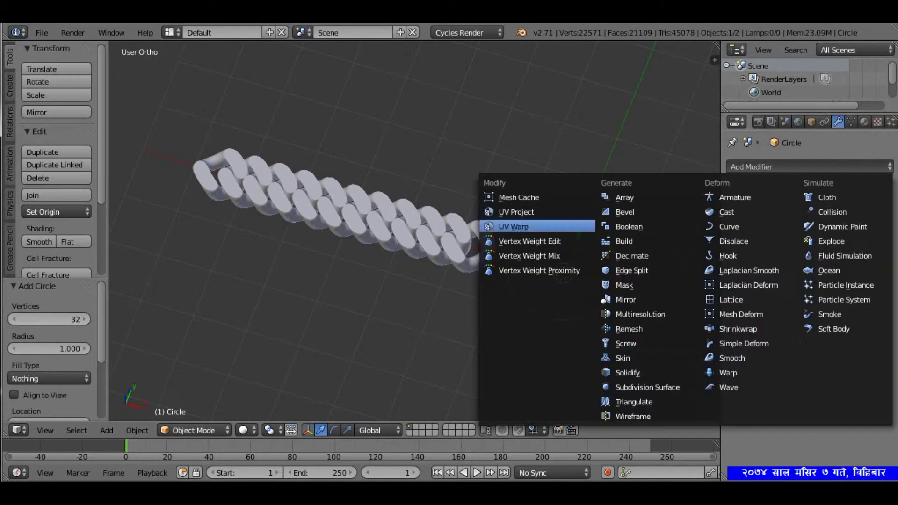
right_click(445, 229)
left_click(809, 166)
left_click(729, 226)
left_click(882, 188)
- Remove the Curve modifier and delete the mesh circle
right_click(563, 273)
left_click(809, 166)
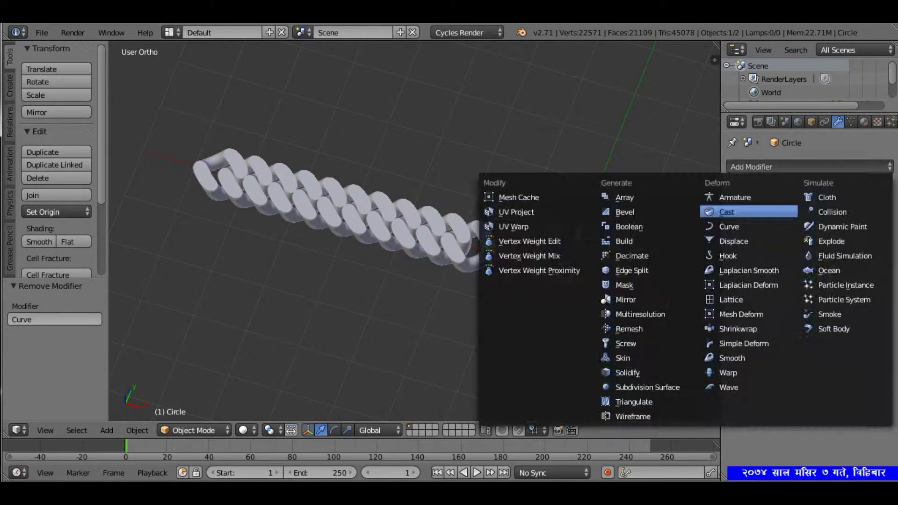
left_click(729, 227)
left_click(767, 243)
right_click(327, 210)
right_click(563, 273)
key("Delete")
- Add a Bezier circle and bend the chain around BezierCircle with a flipped axis
key("shift+a")
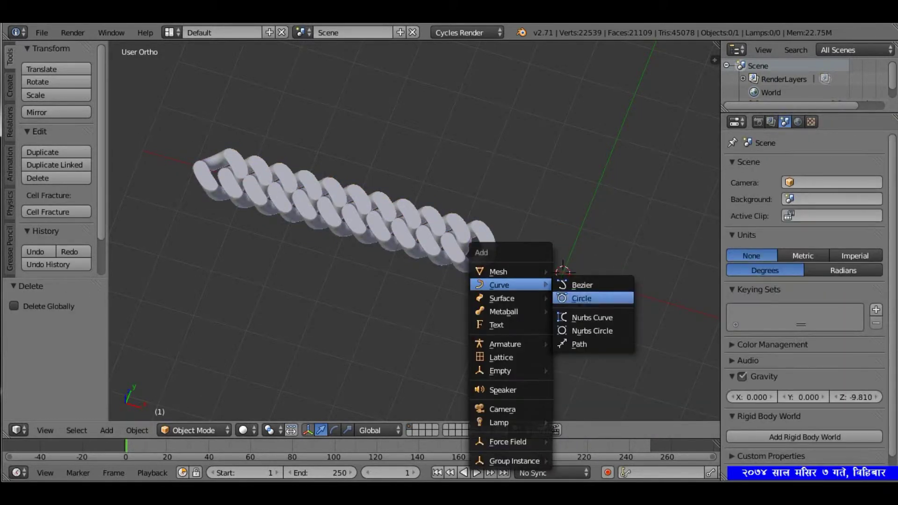
left_click(581, 293)
left_click(838, 122)
left_click(809, 166)
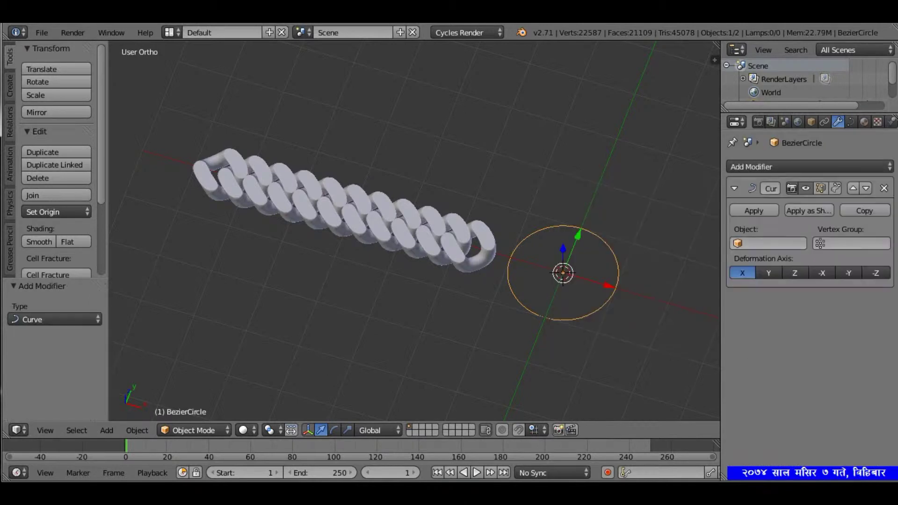
right_click(344, 210)
left_click(809, 166)
left_click(729, 226)
left_click(767, 243)
left_click(767, 257)
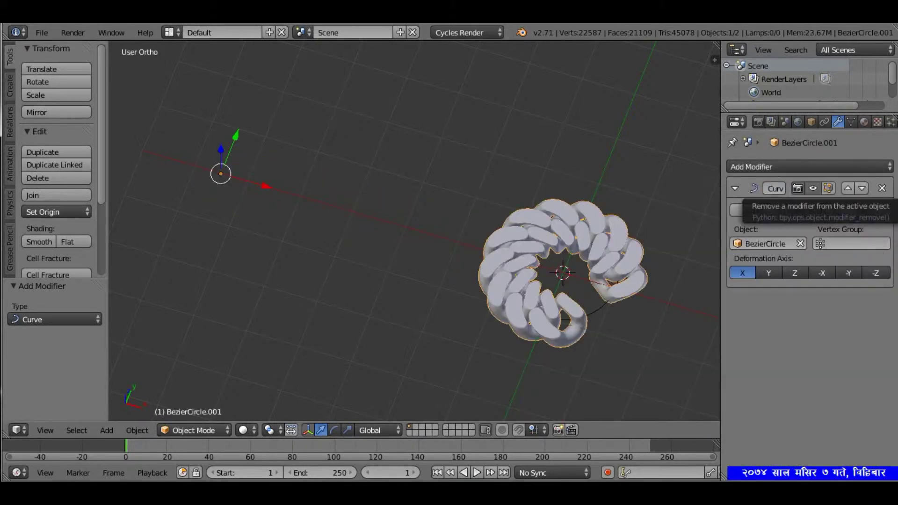
left_click(822, 273)
- Resize the guide circle to 0.975 scale
middle_click_drag(421, 280, 421, 163)
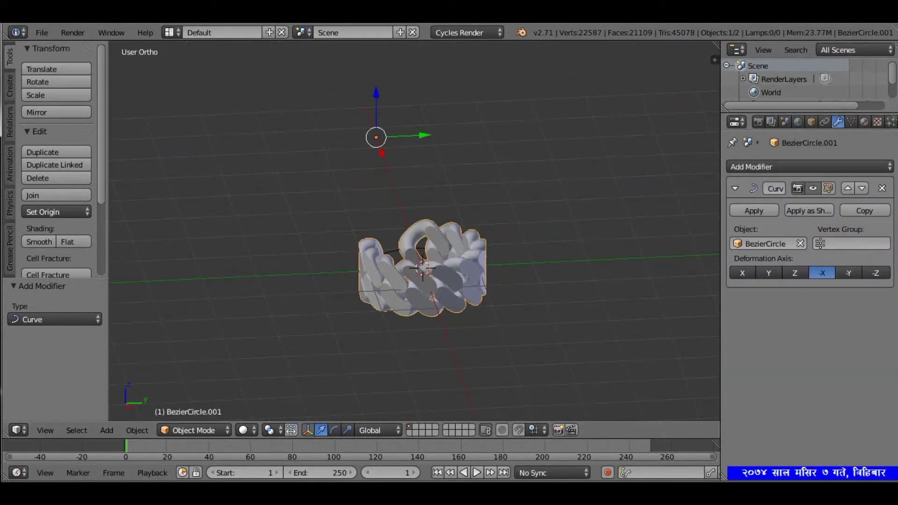
right_click(580, 243)
key("s")
left_click(565, 271)
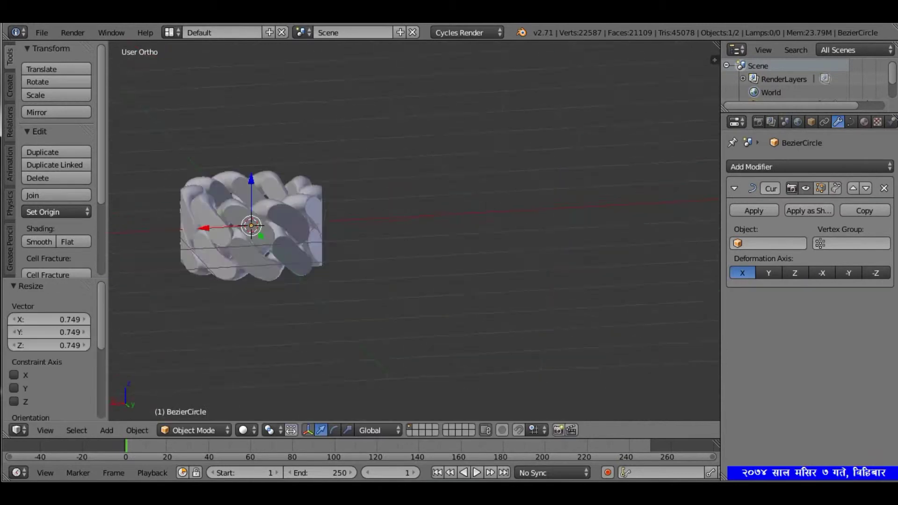
key("s")
left_click(451, 257)
middle_click_drag(451, 257, 468, 327)
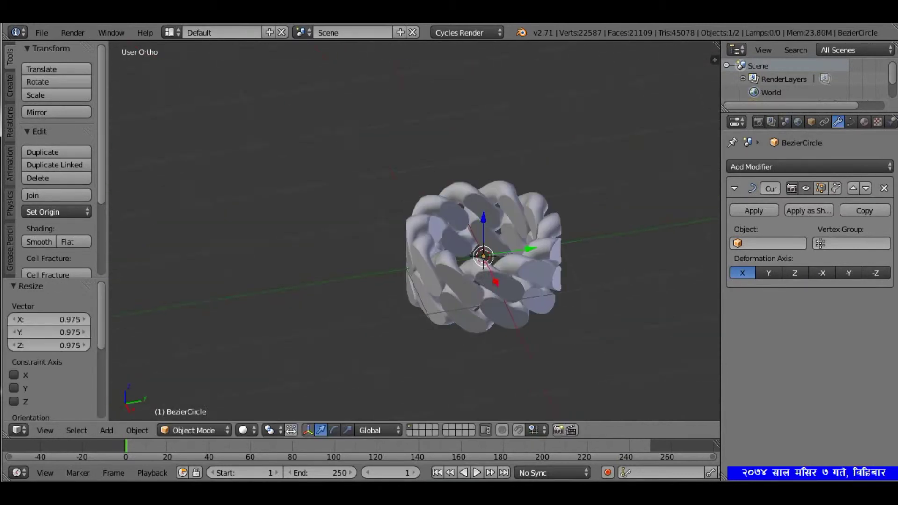
- Apply the chain's curve bend, then undo it so the chain is straight again
right_click(460, 225)
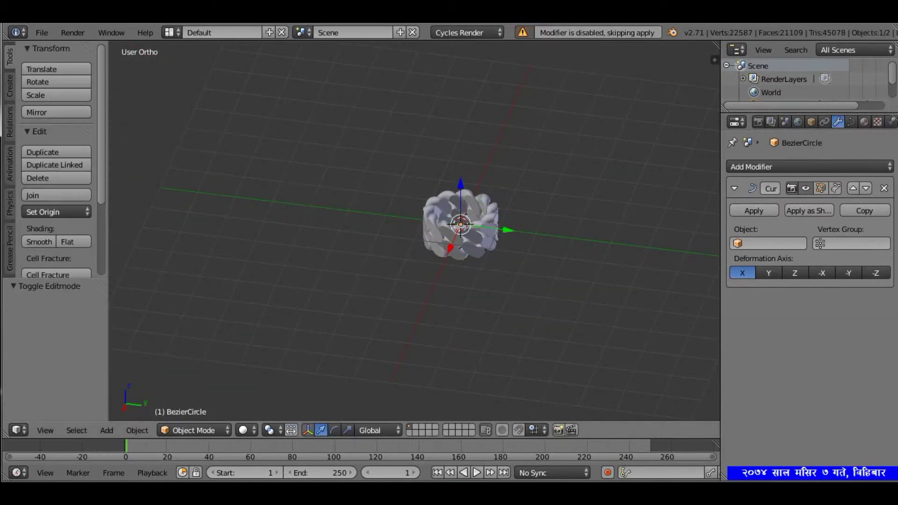
key("Tab")
key("Tab")
left_click(754, 211)
key("Tab")
key("Tab")
middle_click_drag(460, 224, 461, 262)
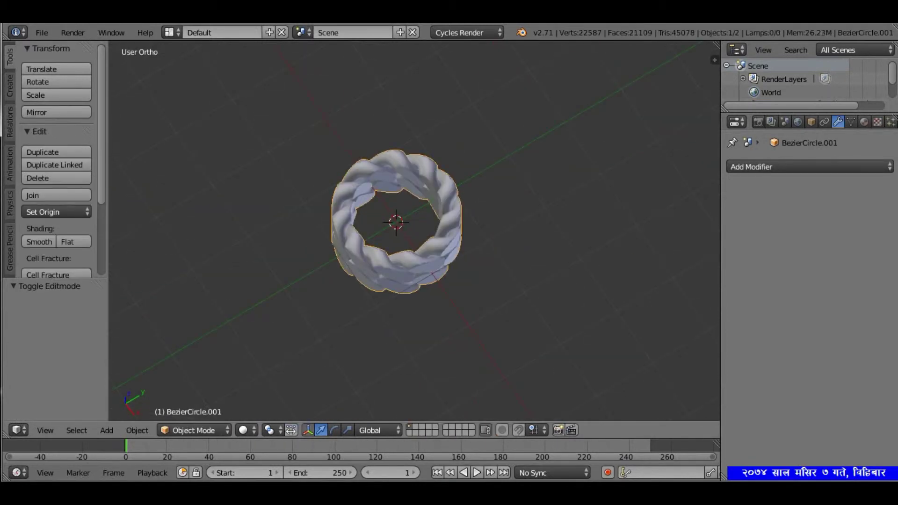
key("ctrl+z")
key("ctrl+z")
key("shift+a")
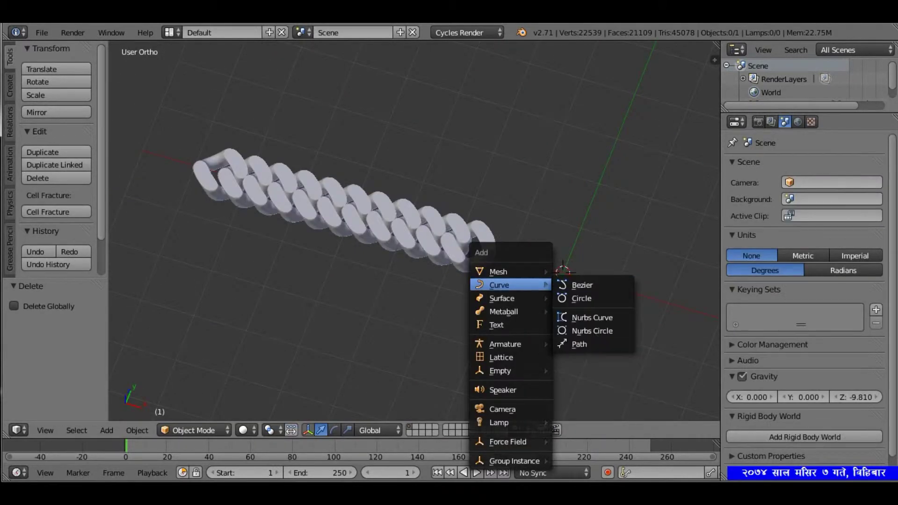
- Add a Bezier circle and try adding a Curve modifier to it
left_click(585, 297)
left_click(838, 122)
left_click(810, 166)
left_click(746, 226)
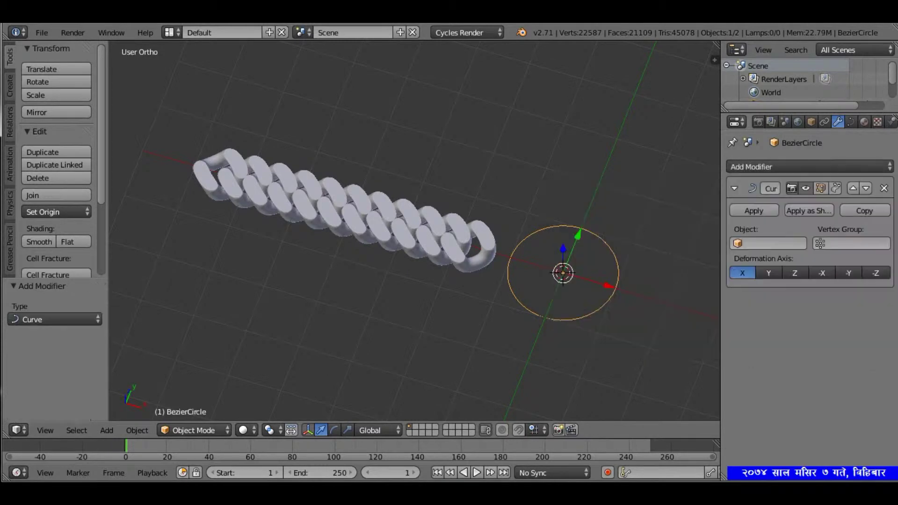
left_click(772, 243)
- Give the chain a Curve modifier targeting BezierCircle with deform axis -X
right_click(344, 208)
left_click(809, 167)
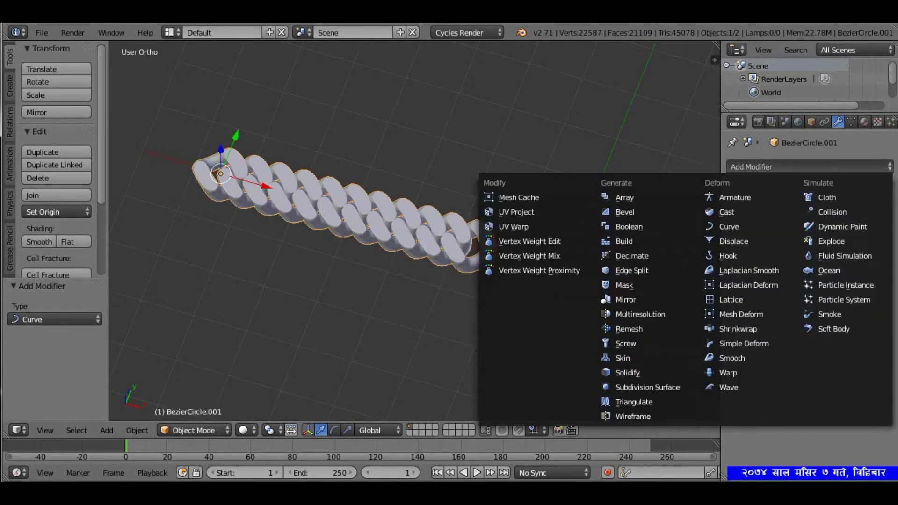
left_click(745, 226)
left_click(771, 243)
left_click(750, 263)
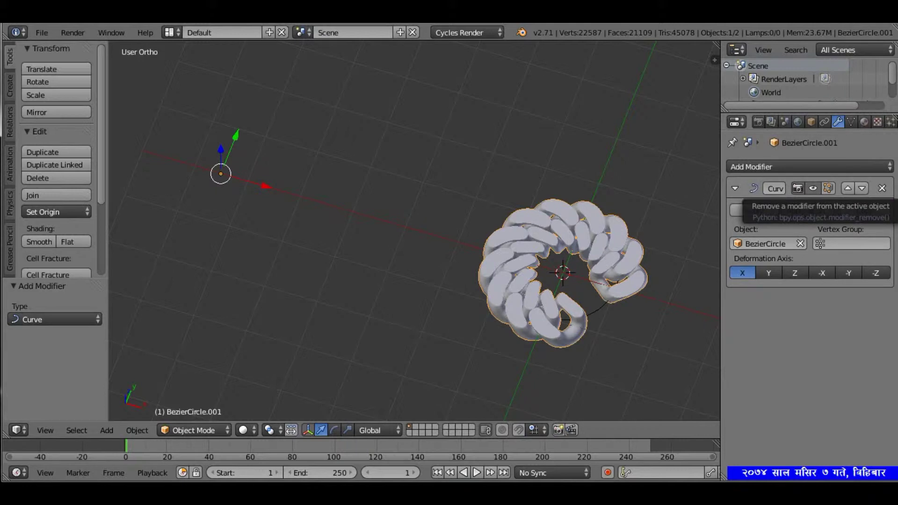
left_click(794, 273)
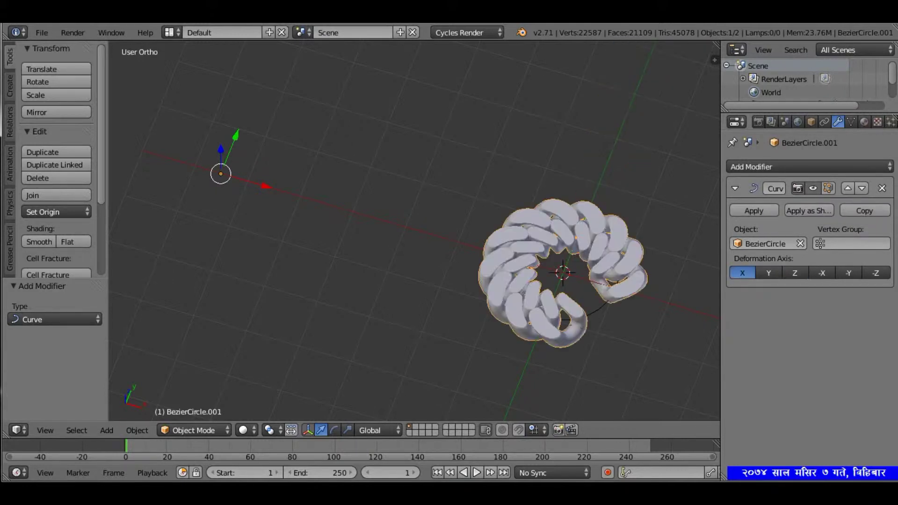
left_click(795, 273)
left_click(822, 273)
- Scale the BezierCircle until the ring sits at 0.975 size
middle_click_drag(468, 281, 467, 196)
scroll(421, 267, "up", 2)
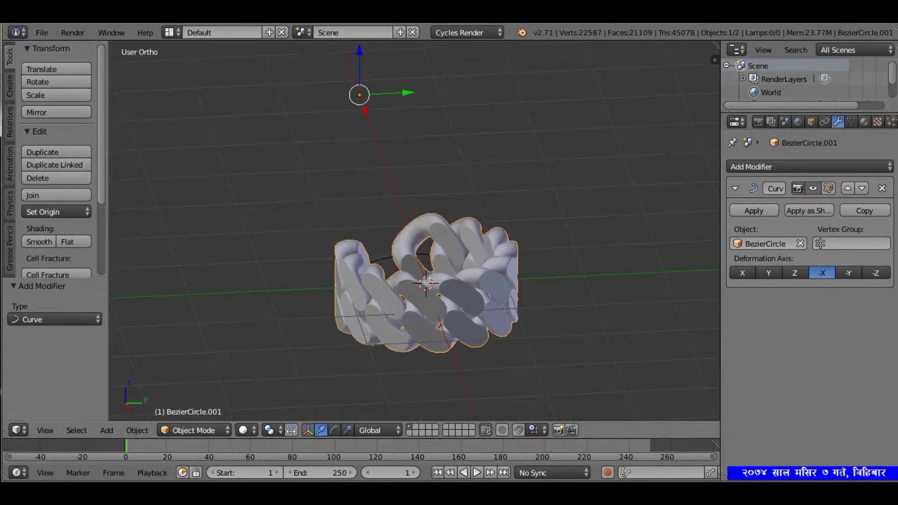
middle_click_drag(421, 267, 468, 234)
right_click(545, 262)
mouse_move(545, 262)
middle_mouse_down()
mouse_move(585, 244)
mouse_move(585, 271)
mouse_move(393, 284)
mouse_move(463, 262)
mouse_move(436, 220)
mouse_move(374, 197)
mouse_move(411, 182)
mouse_move(463, 243)
mouse_move(461, 203)
mouse_move(468, 234)
middle_mouse_up()
key("s")
left_click(556, 255)
key("s")
left_click(395, 285)
key("s")
left_click(453, 266)
- Apply the Curve modifier on the chain to make the ring permanent
left_click(753, 211)
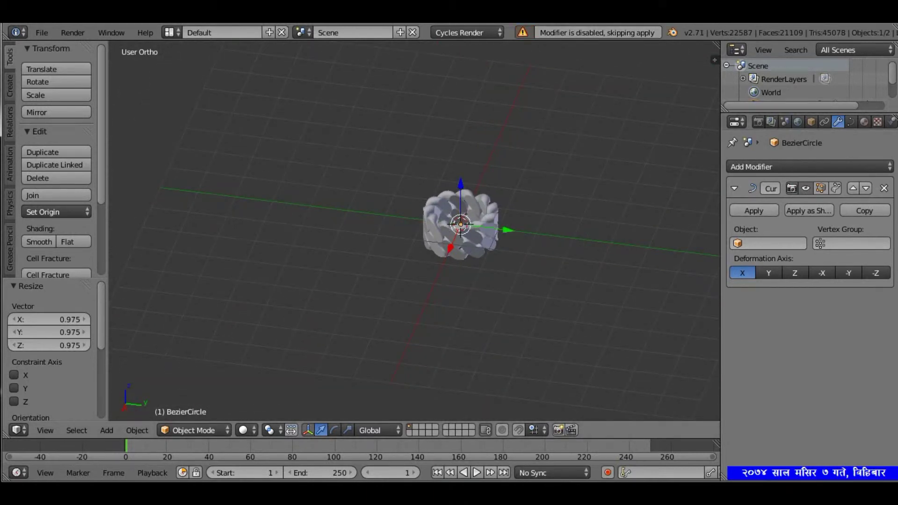
key("Tab")
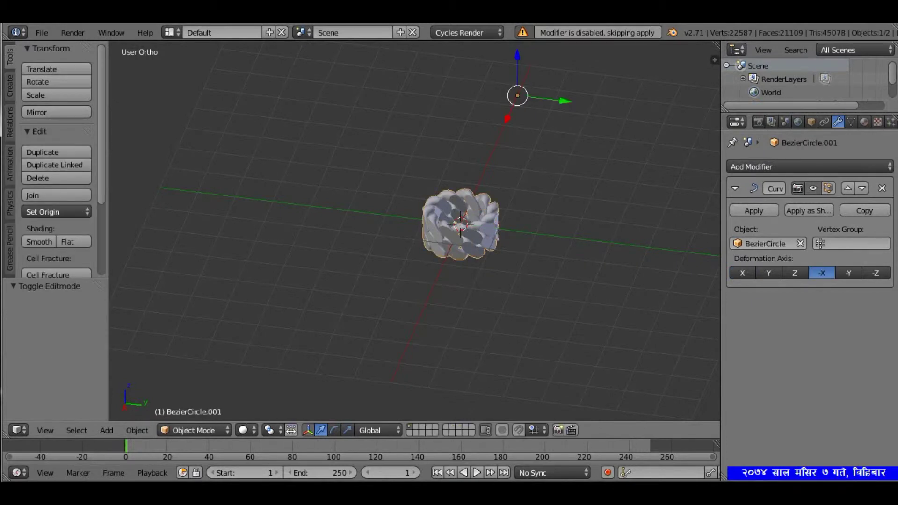
left_click(754, 211)
mouse_move(461, 224)
middle_mouse_down()
mouse_move(421, 234)
mouse_move(421, 225)
mouse_move(421, 262)
middle_mouse_up()
scroll(461, 224, "up", 2)
key("Tab")
key("Tab")
- Delete the leftover BezierCircle and set the ring's origin to its geometry
right_click(413, 229)
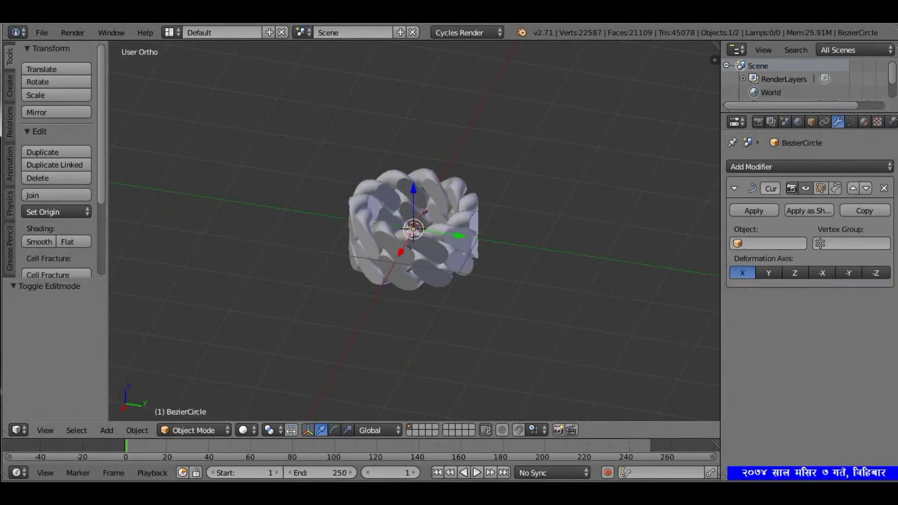
key("Delete")
right_click(413, 229)
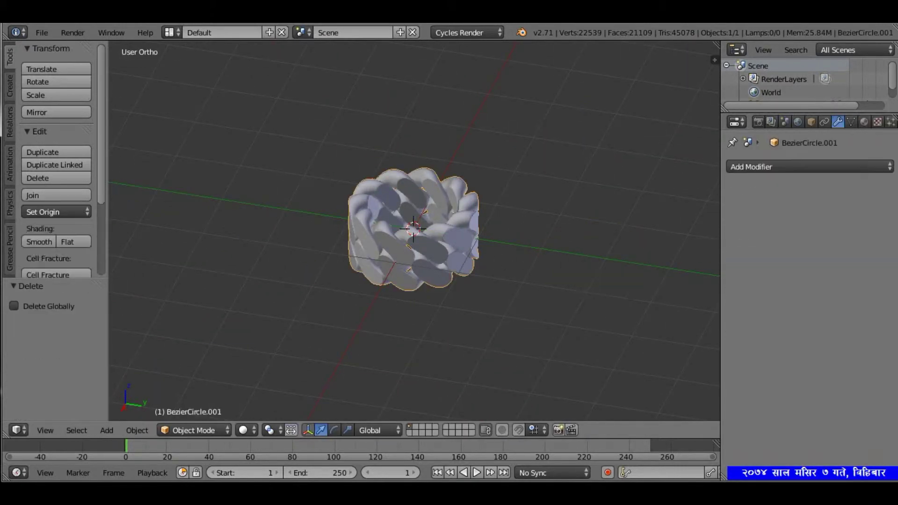
left_click(43, 211)
left_click(56, 233)
- Add a mesh plane at the ring and scale it up into a large floor
scroll(415, 231, "up", 5)
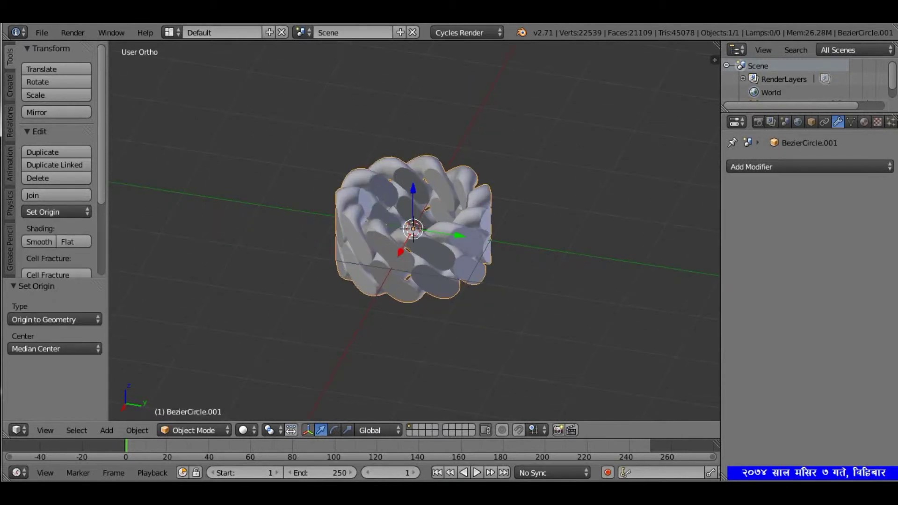
middle_click_drag(421, 234, 473, 259, "shift")
key("shift+a")
left_click(542, 261)
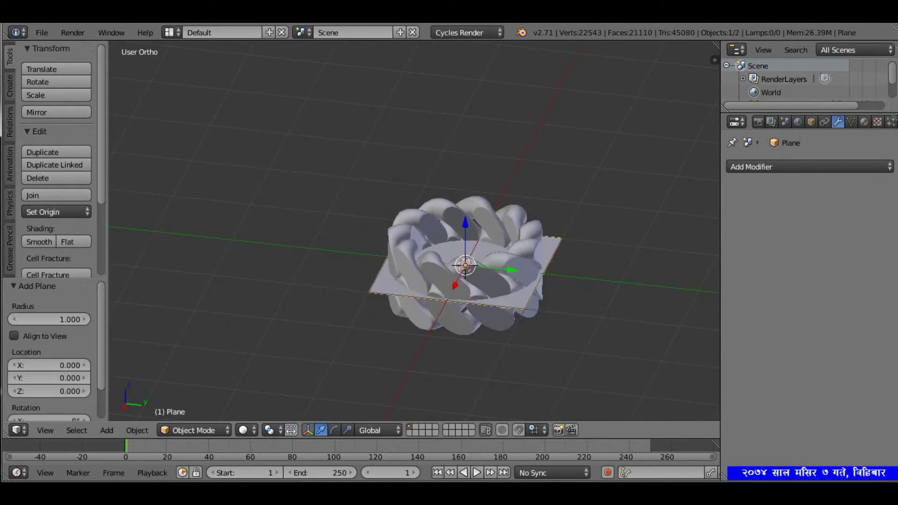
key("s")
- Raise the ring along Z and lower the floor plane just beneath it
right_click(421, 220)
key("g")
key("z")
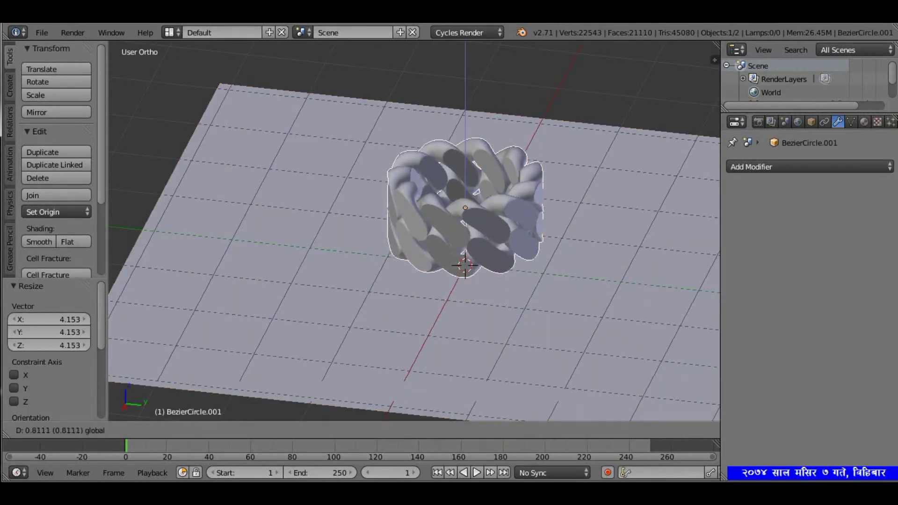
left_click(542, 294)
key("s")
key("g")
key("z")
left_click(548, 300)
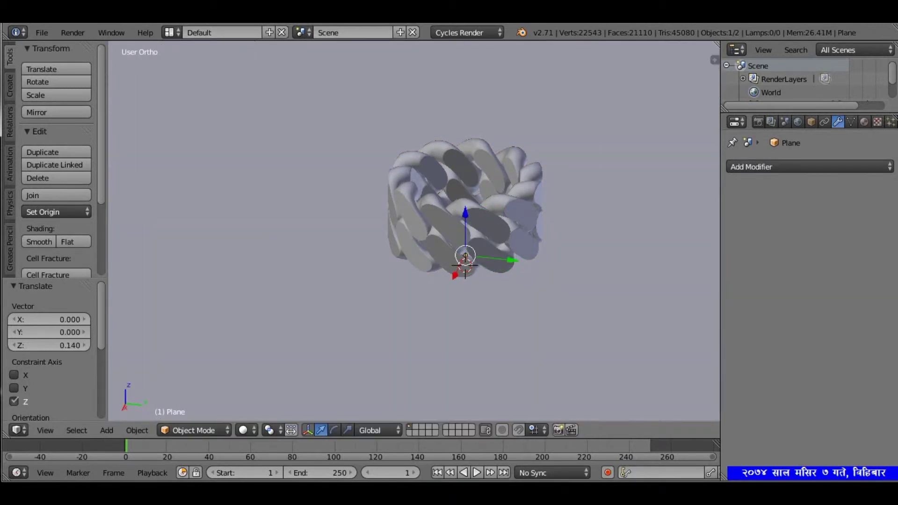
right_click(449, 196)
- Create a new material on the ring with an Anisotropic BSDF surface shader
left_click(864, 122)
left_click(788, 210)
left_click(838, 281)
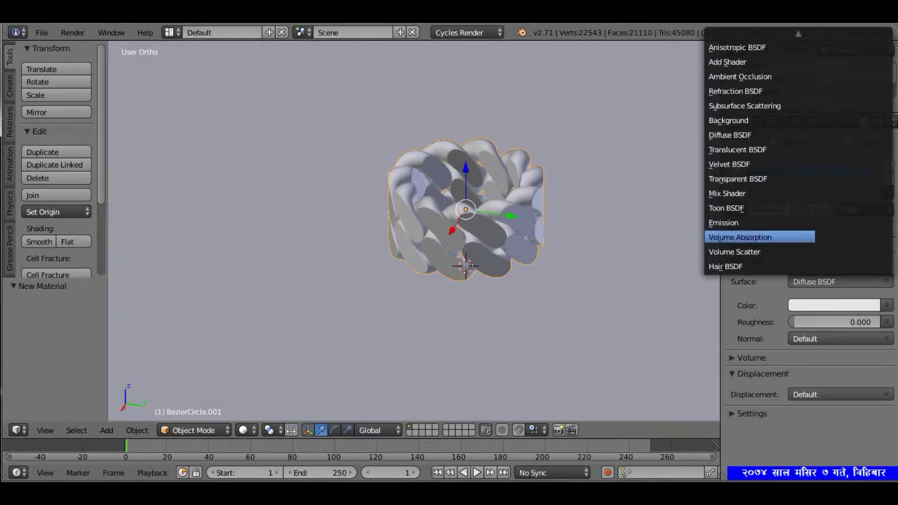
scroll(748, 233, "up", 2)
scroll(737, 93, "up", 3)
left_click(738, 94)
- Tint the Anisotropic surface colour toward an orange-yellow
left_click(834, 306)
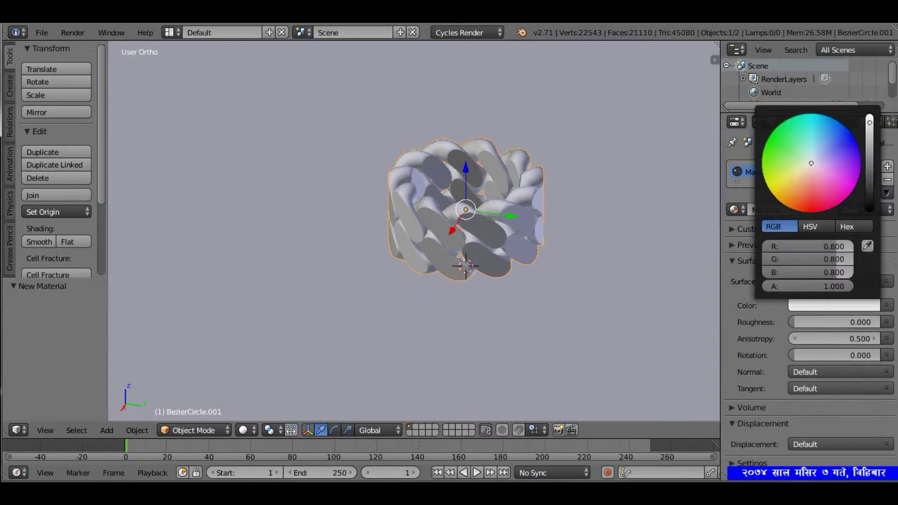
left_click(786, 189)
left_click_drag(786, 189, 790, 195)
left_click(744, 245)
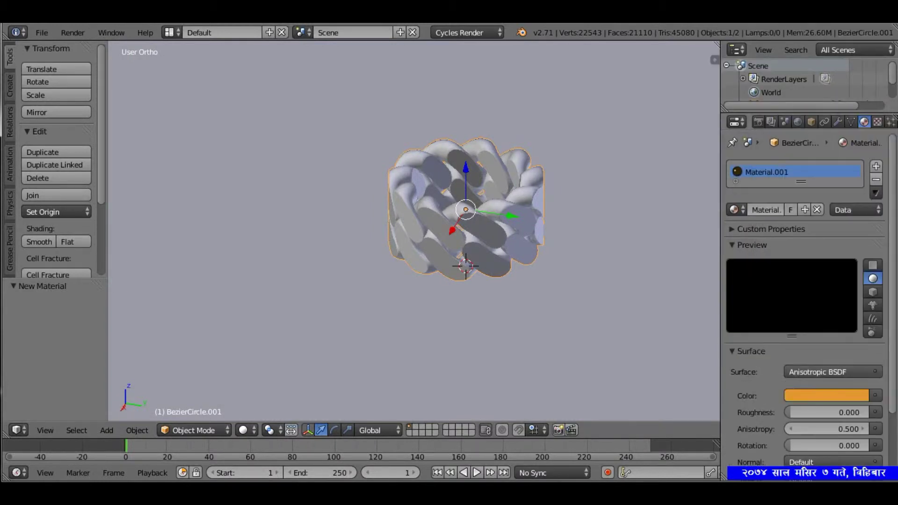
left_click(826, 396)
left_click(778, 283)
left_click_drag(778, 283, 757, 278)
left_click(826, 396)
- Darken the colour to gold (RGB 0.800, 0.571, 0.011) and switch viewport shading to Rendered
left_click(764, 284)
left_click(826, 396)
left_click(770, 284)
scroll(828, 398, "down", 2)
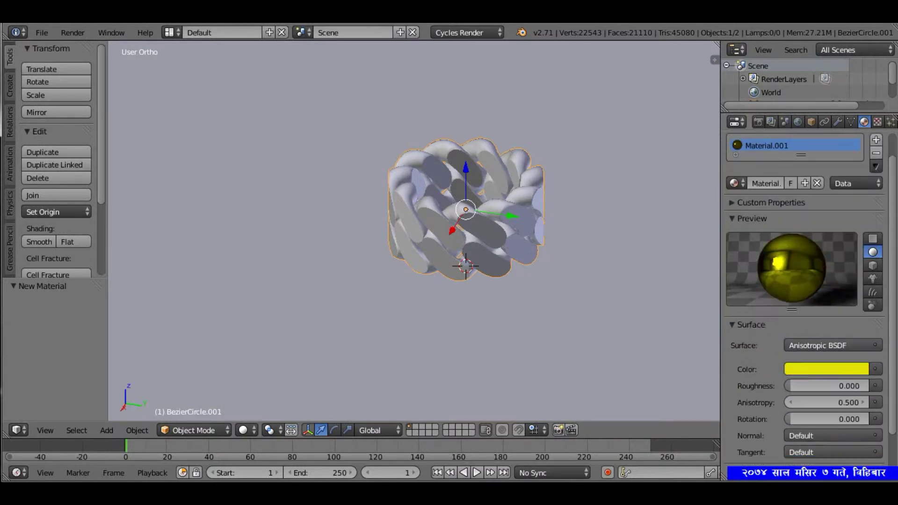
scroll(515, 234, "up", 1)
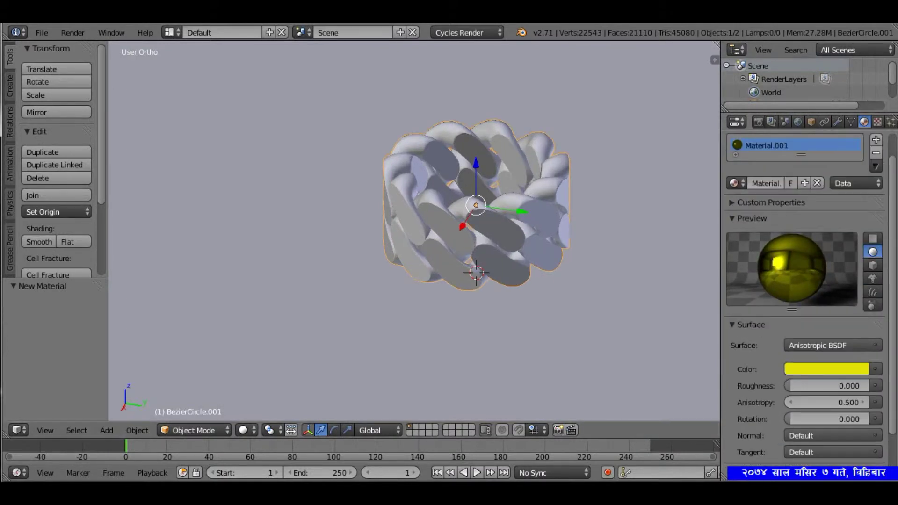
left_click(827, 369)
left_click_drag(761, 242, 766, 255)
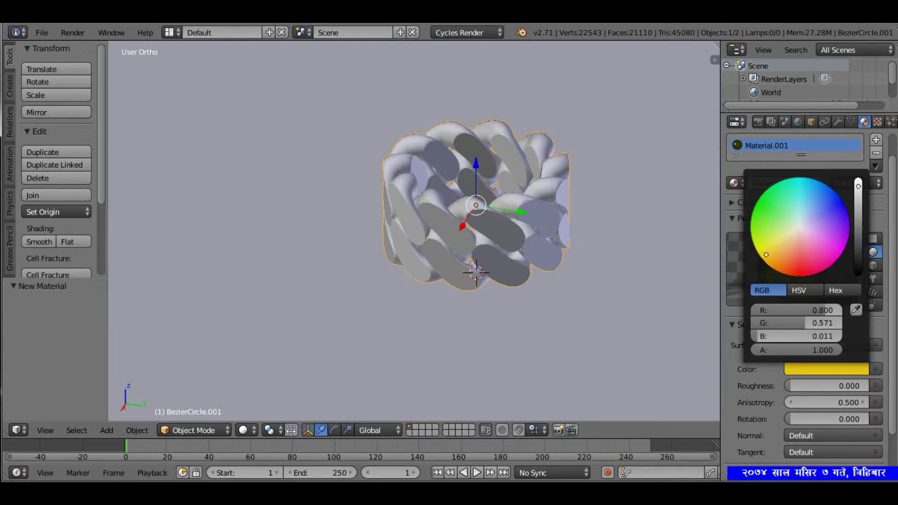
middle_click_drag(477, 206, 426, 247, "shift")
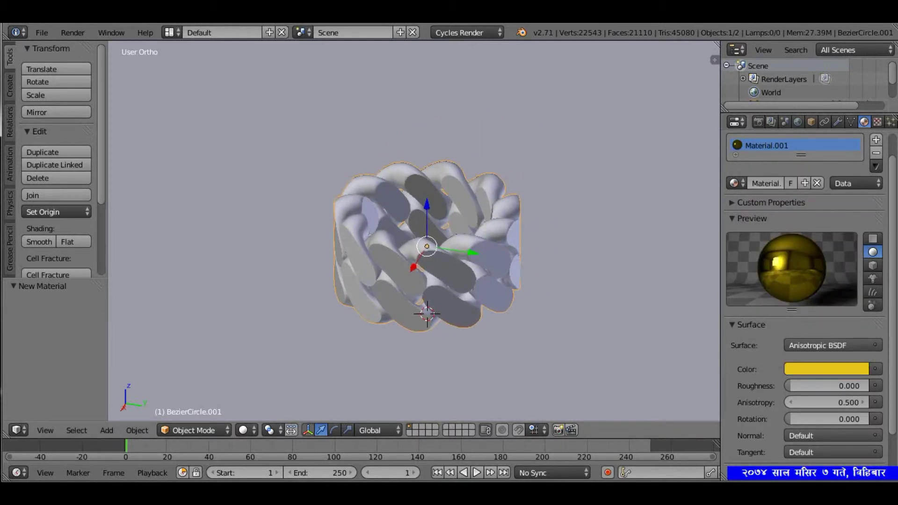
left_click(243, 430)
left_click(261, 342)
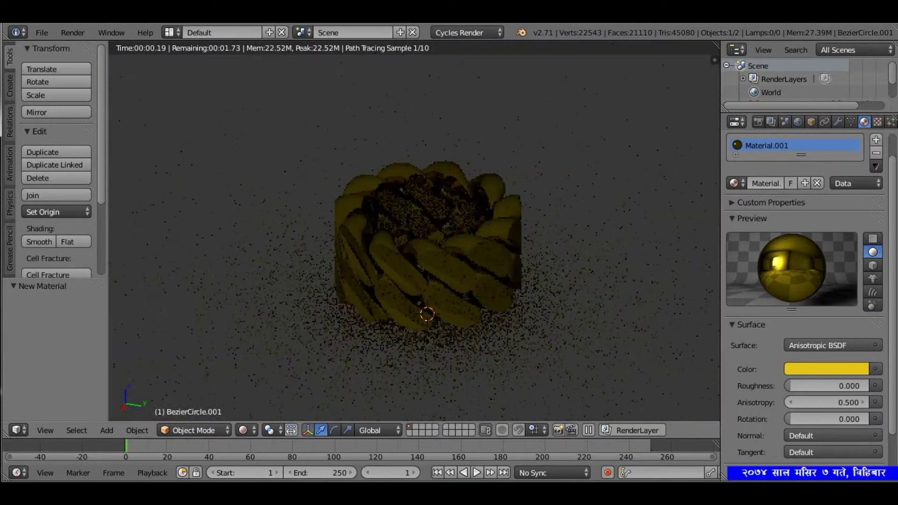
scroll(415, 231, "up", 1)
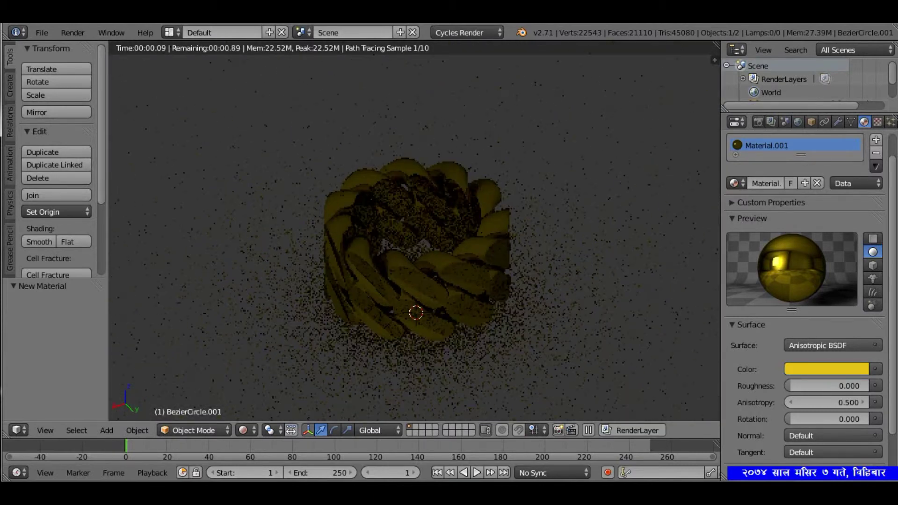
scroll(414, 232, "up", 2)
scroll(415, 231, "up", 1)
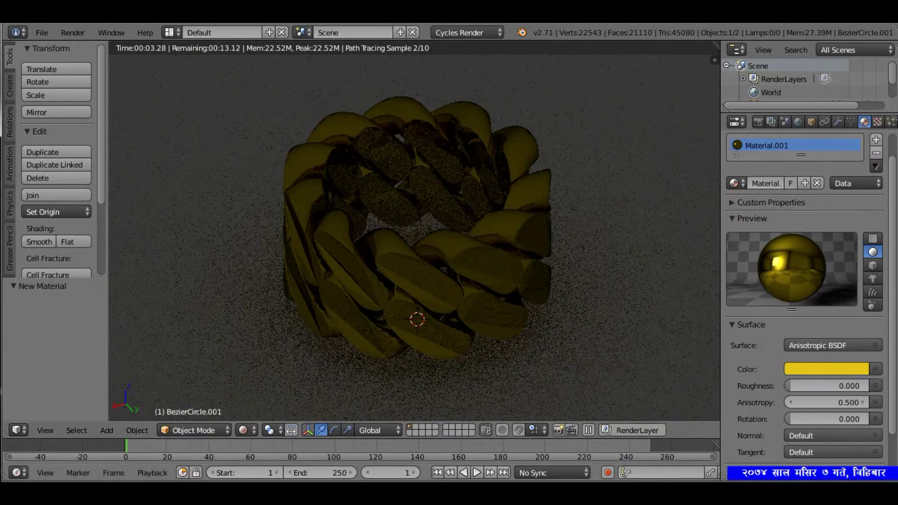